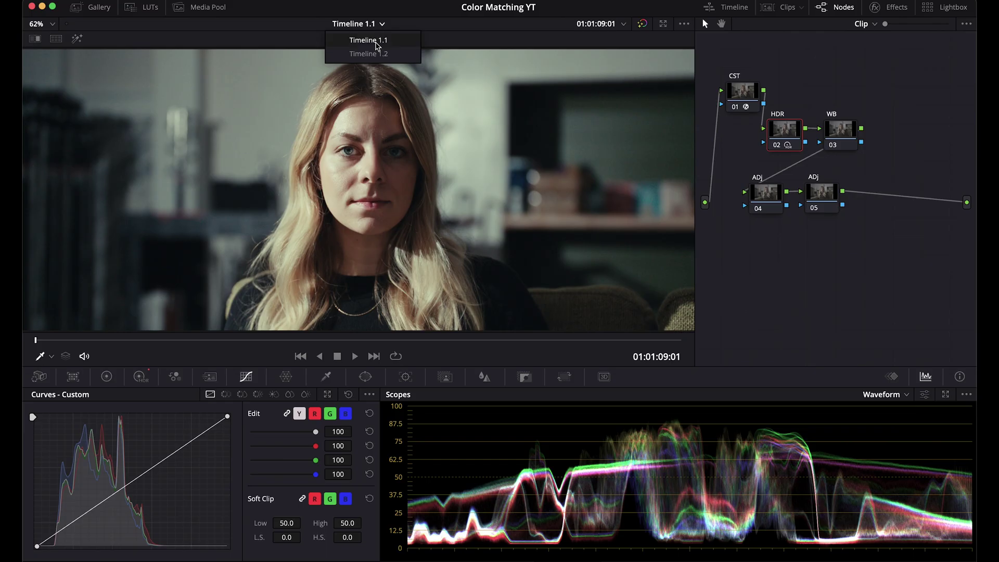
# Step: Switch to Timeline 1.2 and step through its clips
pyautogui.click(368, 54)
pyautogui.press('Down')
pyautogui.press('Down')
pyautogui.press('Down')
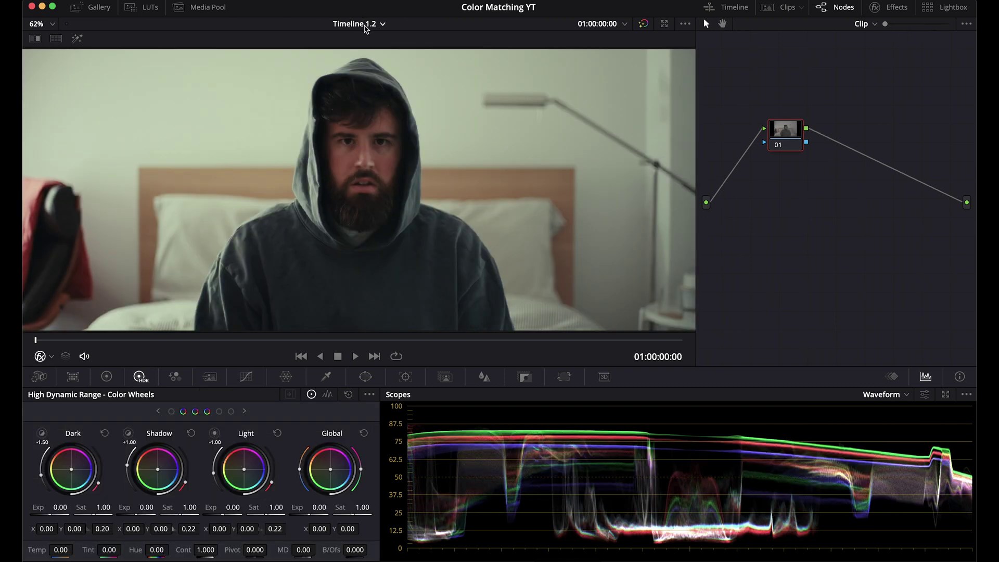
# Step: Apply the HDR, WB and two-ADj node tree to the first clip and the version with a CST node to the second
pyautogui.click(375, 23)
pyautogui.click(367, 53)
pyautogui.press('super+z')
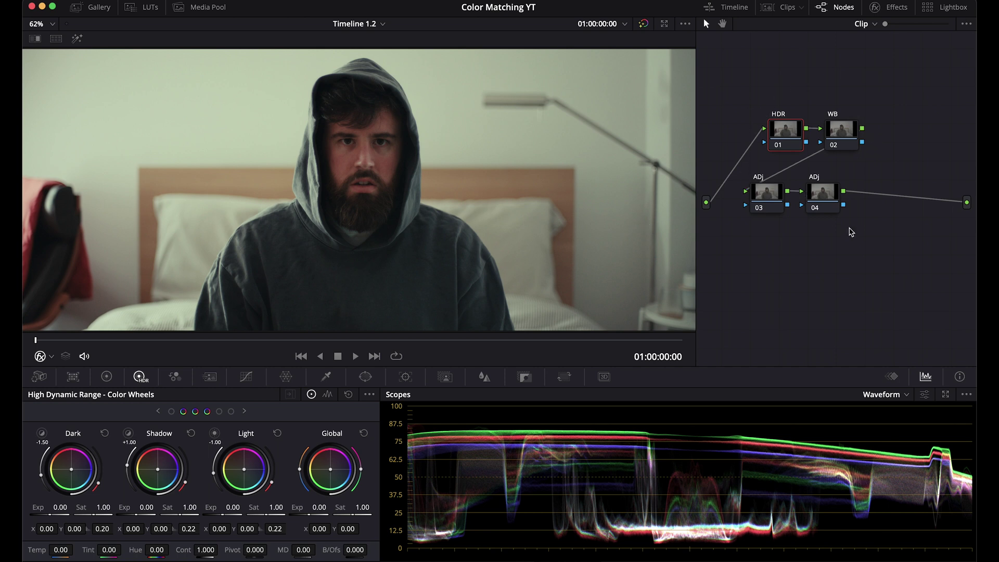
pyautogui.press('Down')
pyautogui.press('super+v')
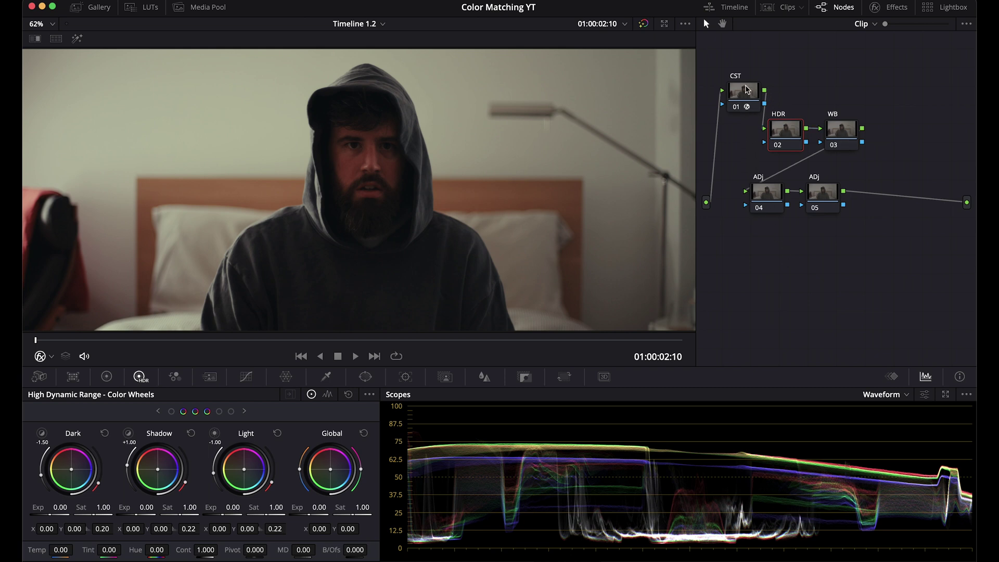
# Step: Check the second clip's CST node, and wipe the reference still over the clip with the split running through the face
pyautogui.click(746, 107)
pyautogui.click(905, 6)
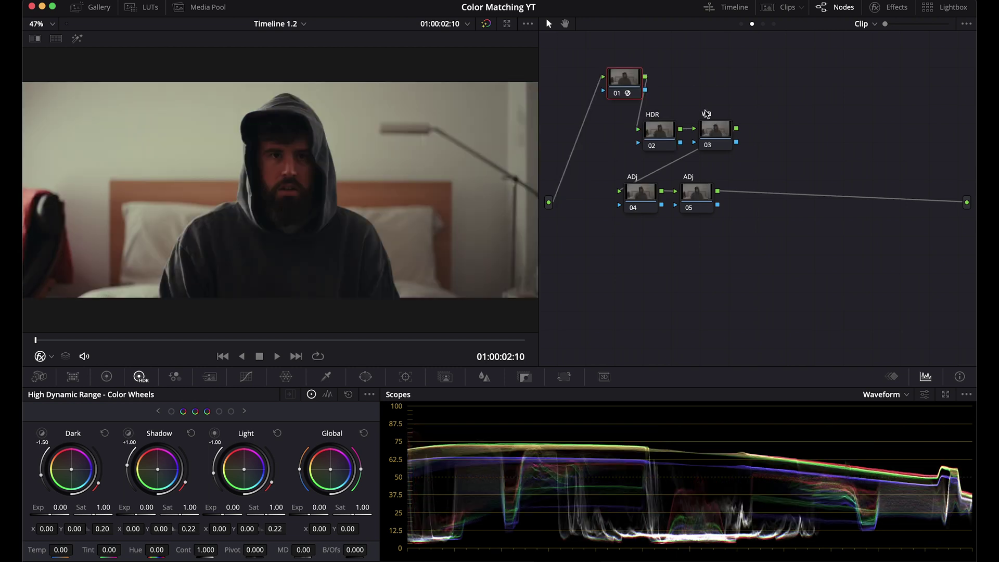
pyautogui.press('super+w')
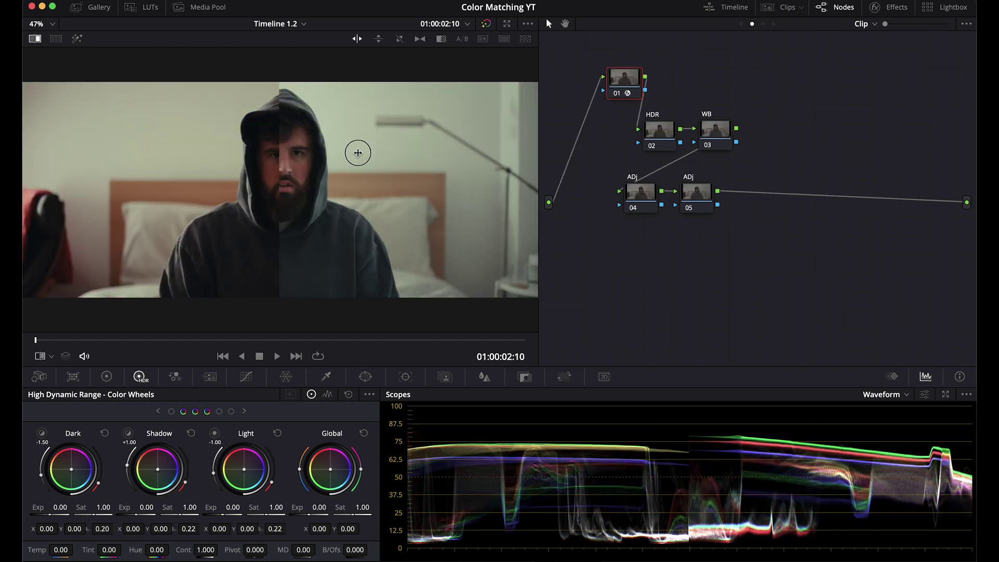
pyautogui.moveTo(356, 151)
pyautogui.mouseDown()
pyautogui.moveTo(377, 152)
pyautogui.moveTo(366, 150)
pyautogui.mouseUp()
# Step: Check the colour space and gamma options of the HDR wheels and review the CST, HDR and ADj nodes
pyautogui.click(651, 135)
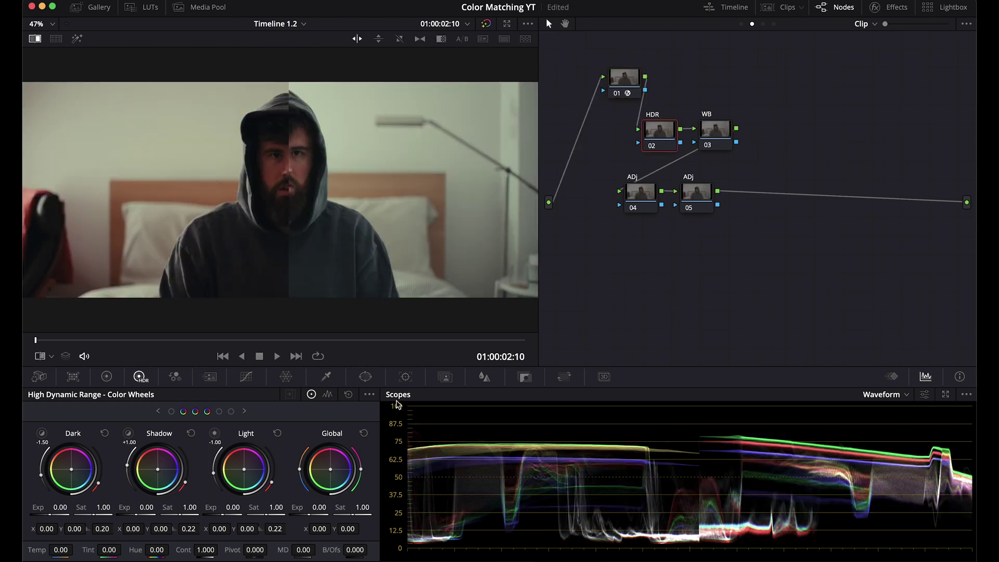
pyautogui.click(370, 394)
pyautogui.moveTo(411, 519)
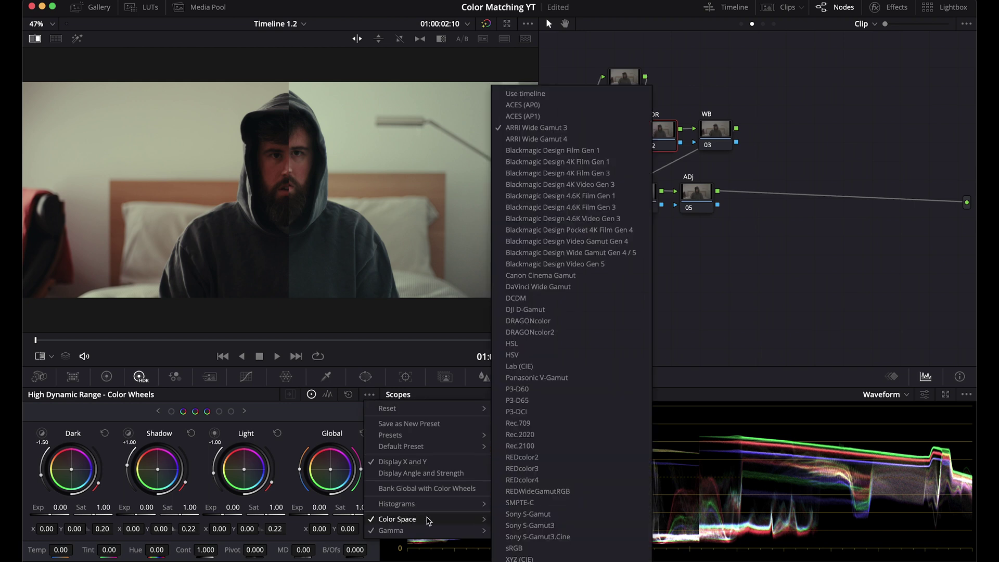
pyautogui.click(738, 320)
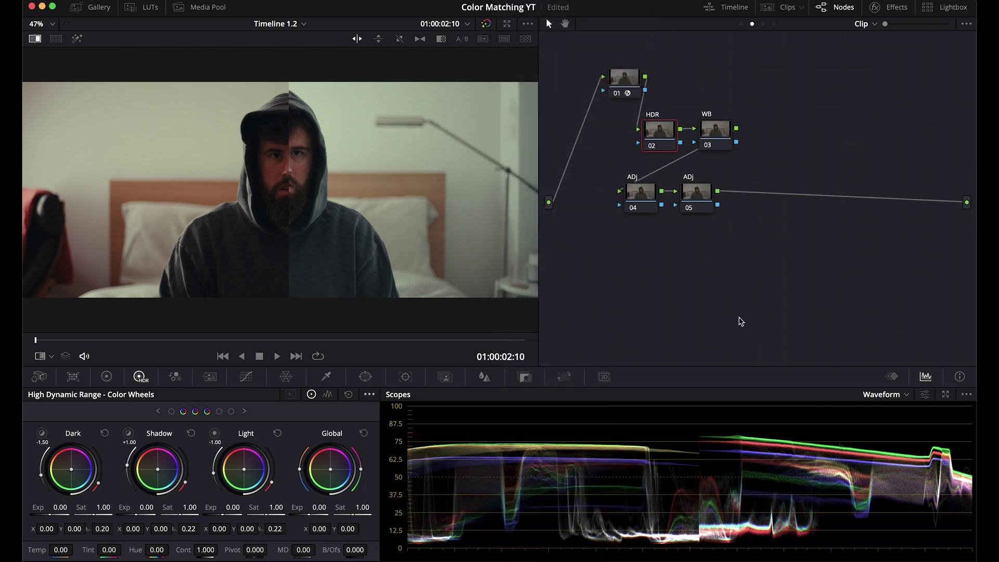
pyautogui.click(623, 85)
pyautogui.click(655, 129)
pyautogui.press('Up')
pyautogui.click(644, 202)
pyautogui.click(697, 208)
pyautogui.click(643, 202)
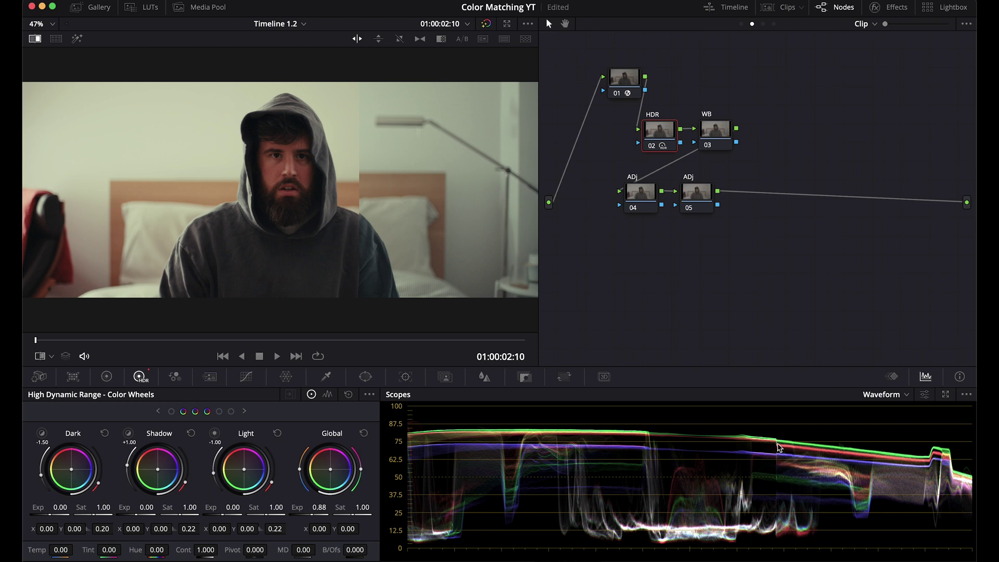
# Step: On the second clip's HDR node, set Global exposure 0.82, saturation 0.90, X 0.00 and Y -0.01, and Shadow exposure 0.18
pyautogui.moveTo(330, 470); pyautogui.dragTo(331, 470)
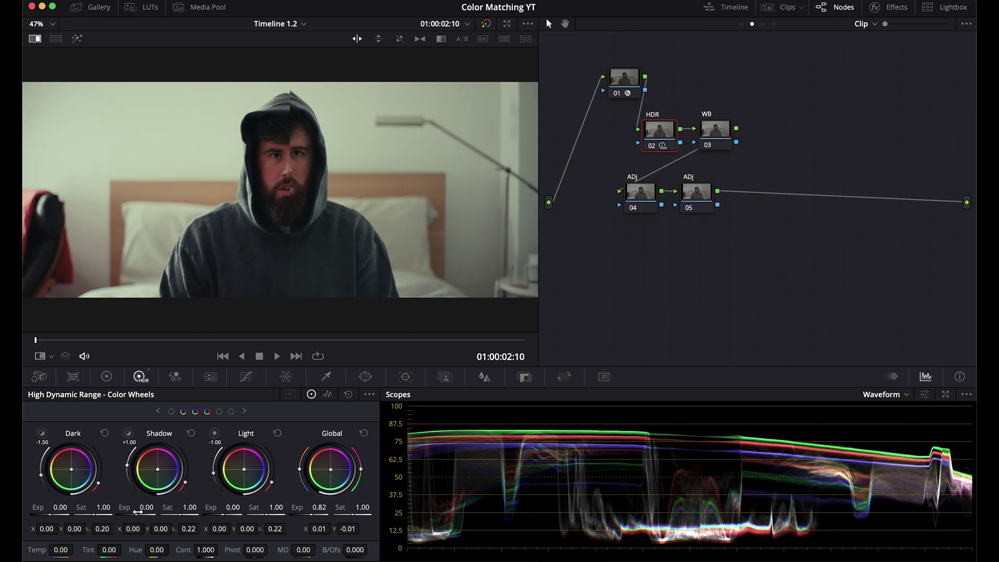
pyautogui.moveTo(137, 511); pyautogui.dragTo(180, 504)
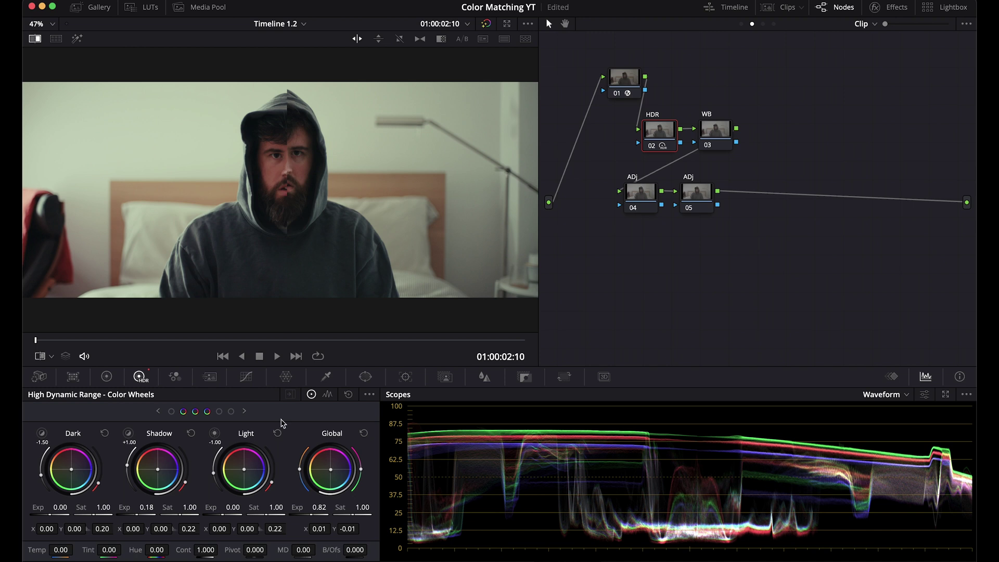
pyautogui.moveTo(363, 506); pyautogui.dragTo(333, 473)
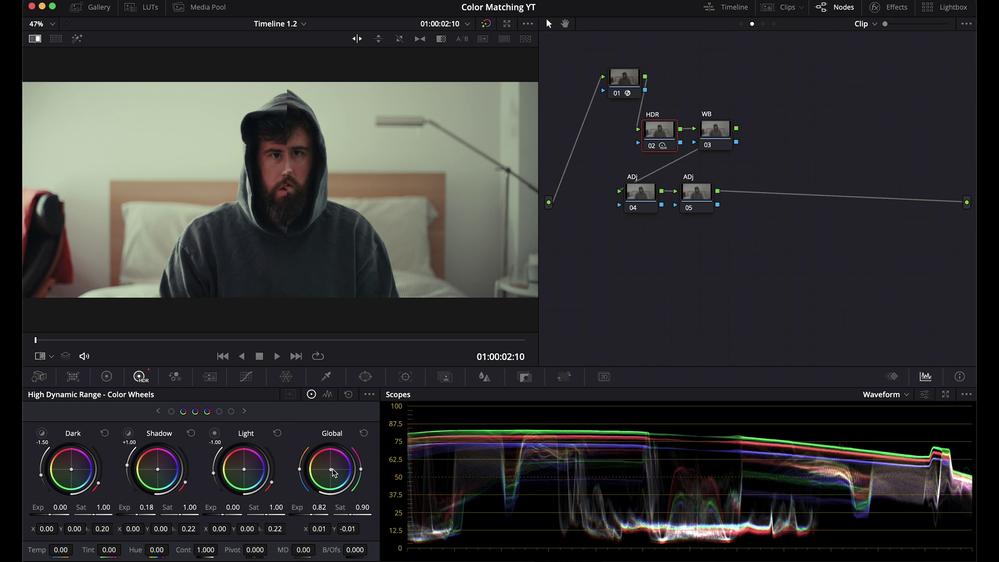
pyautogui.moveTo(331, 470); pyautogui.dragTo(331, 470)
pyautogui.moveTo(158, 470); pyautogui.dragTo(158, 469)
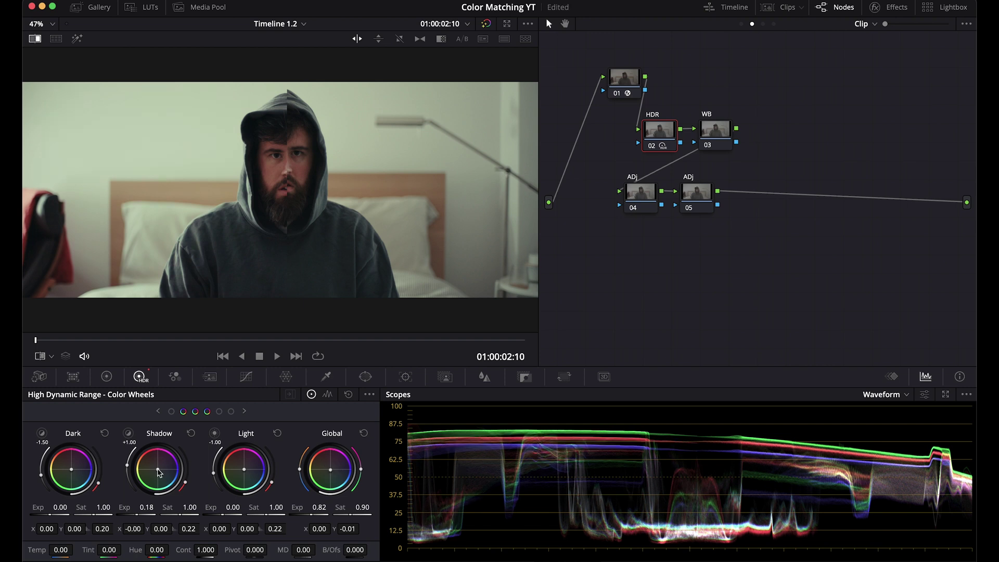
# Step: Compare the second clip with the reference by toggling the wipe off and on and moving its split across the picture
pyautogui.hotkey('ctrl', 'w')
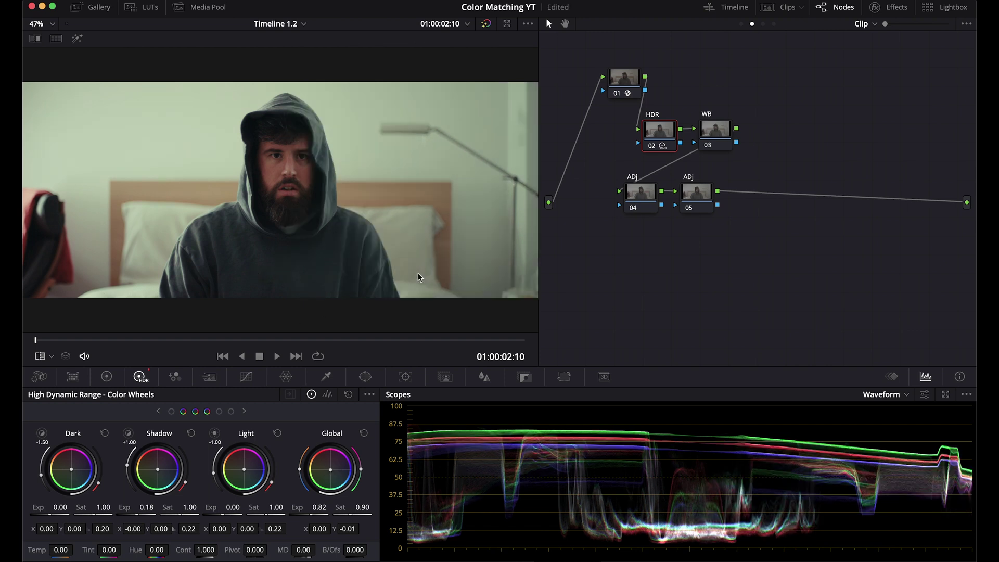
pyautogui.hotkey('ctrl', 'w')
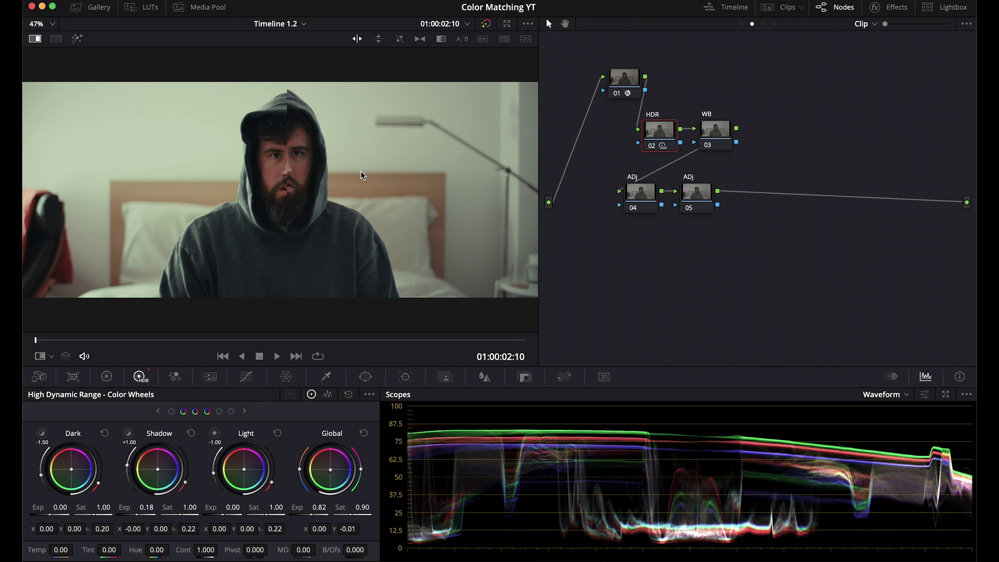
pyautogui.moveTo(362, 175); pyautogui.dragTo(423, 163)
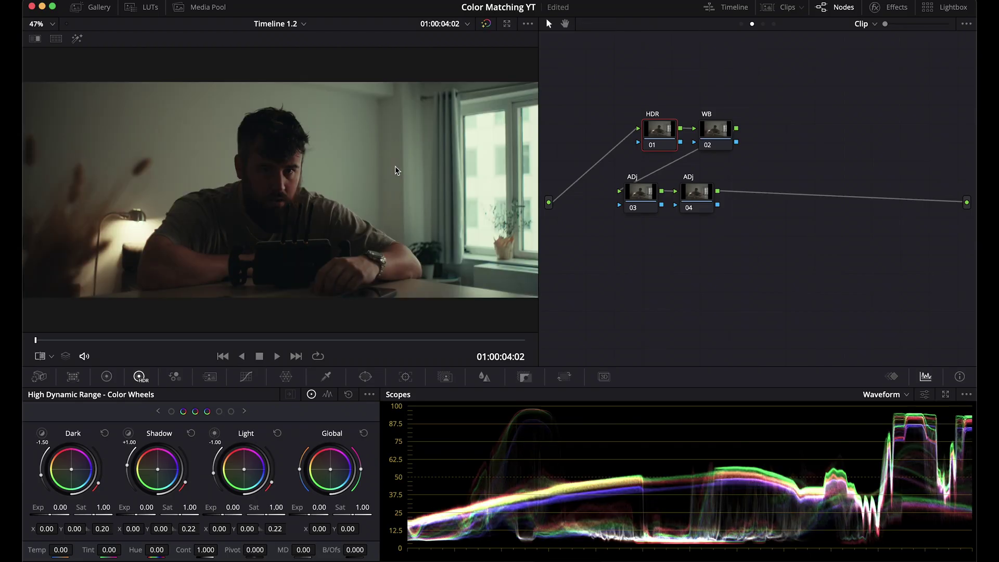
# Step: Brighten the third clip on its HDR node with Global exposure and shift the Global colour balance towards warm
pyautogui.moveTo(309, 516); pyautogui.dragTo(574, 485)
pyautogui.moveTo(331, 469); pyautogui.dragTo(326, 464)
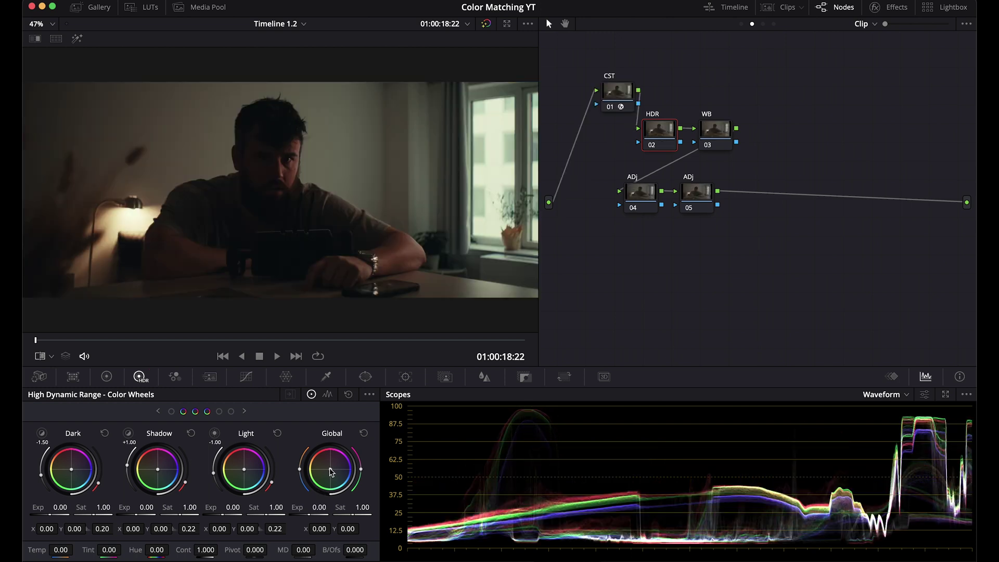
# Step: Match the fourth clip to the wiped reference with HDR Global exposure 1.72, and flip between it and the third clip
pyautogui.press('super+w')
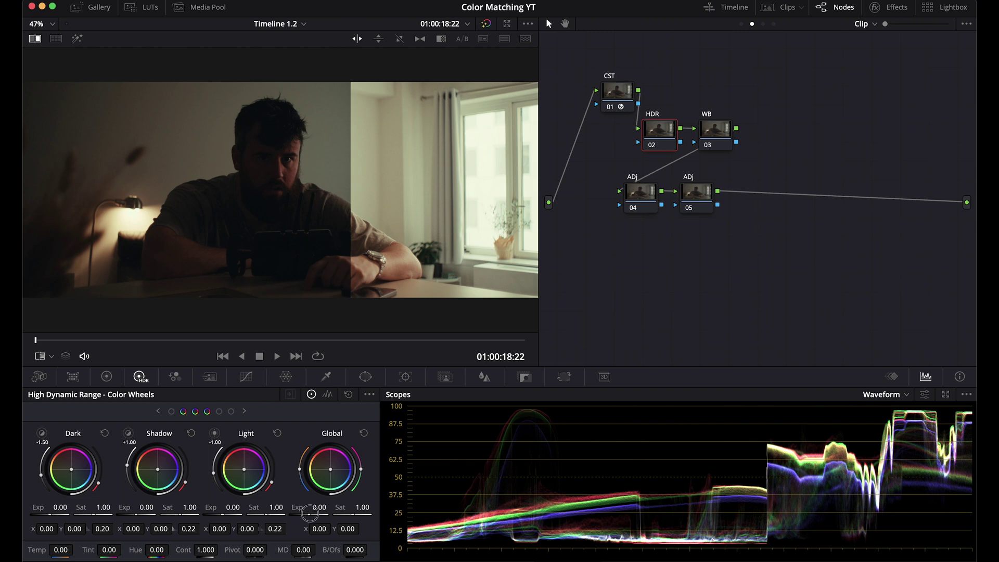
pyautogui.moveTo(310, 513); pyautogui.dragTo(714, 476)
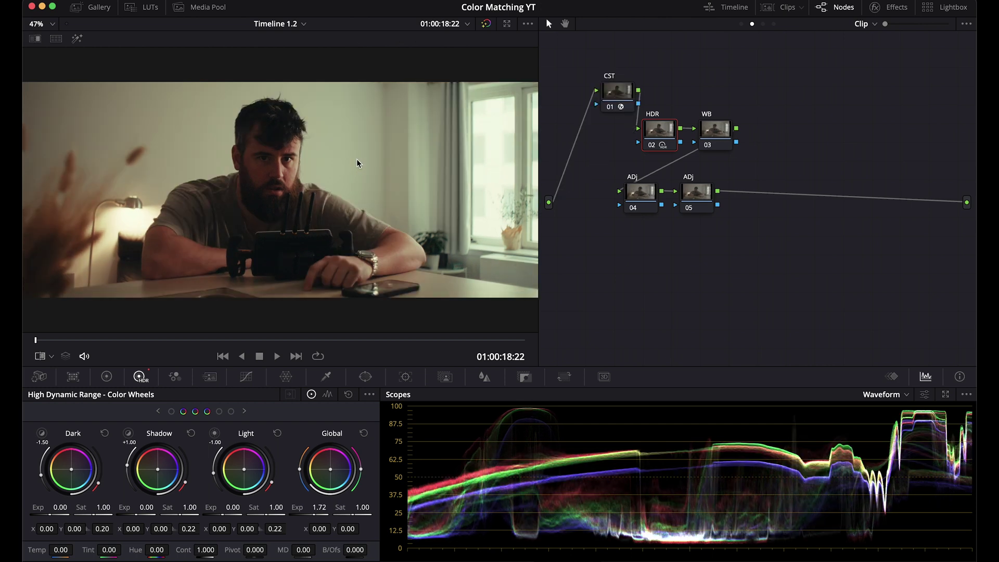
pyautogui.press('Up')
pyautogui.press('Down')
# Step: Against the reference wipe, shift the fourth clip's HDR Global colour balance to X -0.01 and raise its Global exposure slightly
pyautogui.press('super+w')
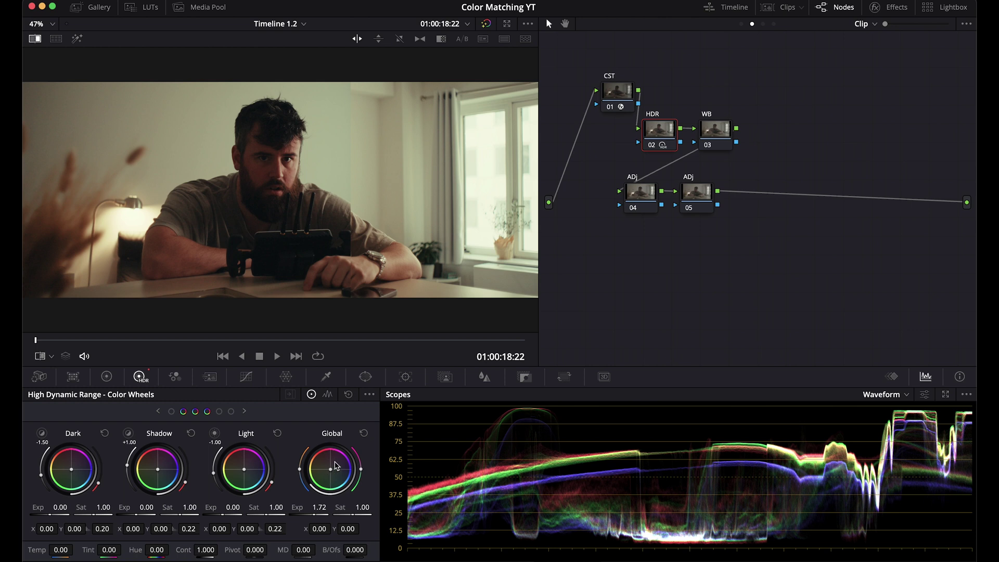
pyautogui.moveTo(333, 472); pyautogui.dragTo(329, 469)
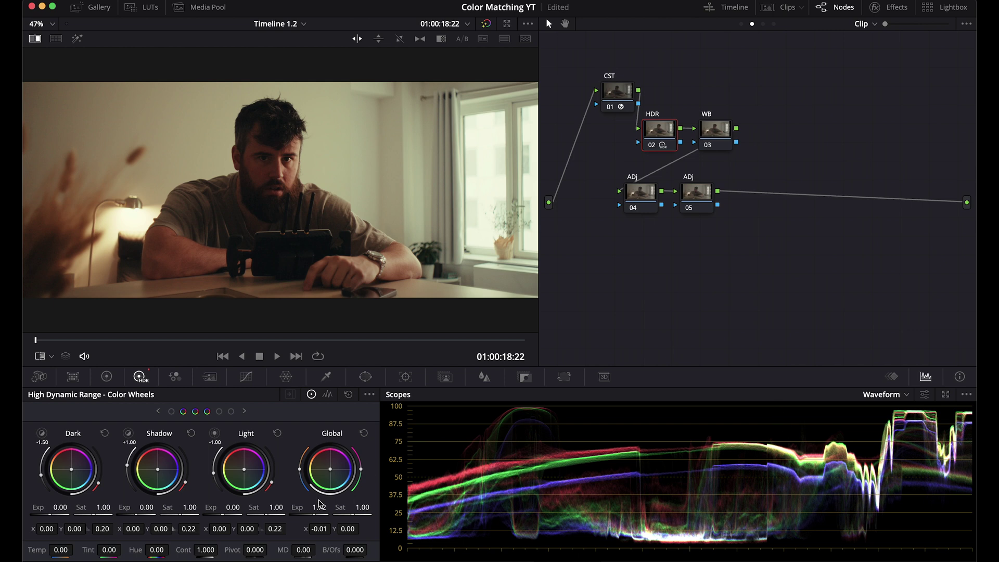
pyautogui.moveTo(311, 512); pyautogui.dragTo(321, 512)
pyautogui.press('super+w')
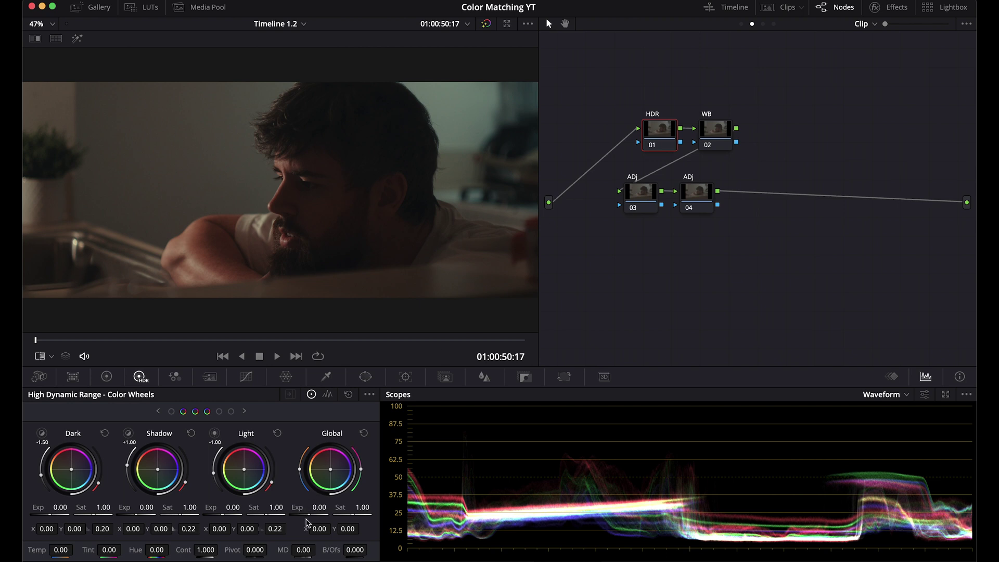
# Step: Grade the fifth clip's HDR node with Global exposure 0.14, contrast 1.038, pivot -0.800, X 0.01 and Y -0.01, and compare before and after
pyautogui.moveTo(307, 514); pyautogui.dragTo(346, 514)
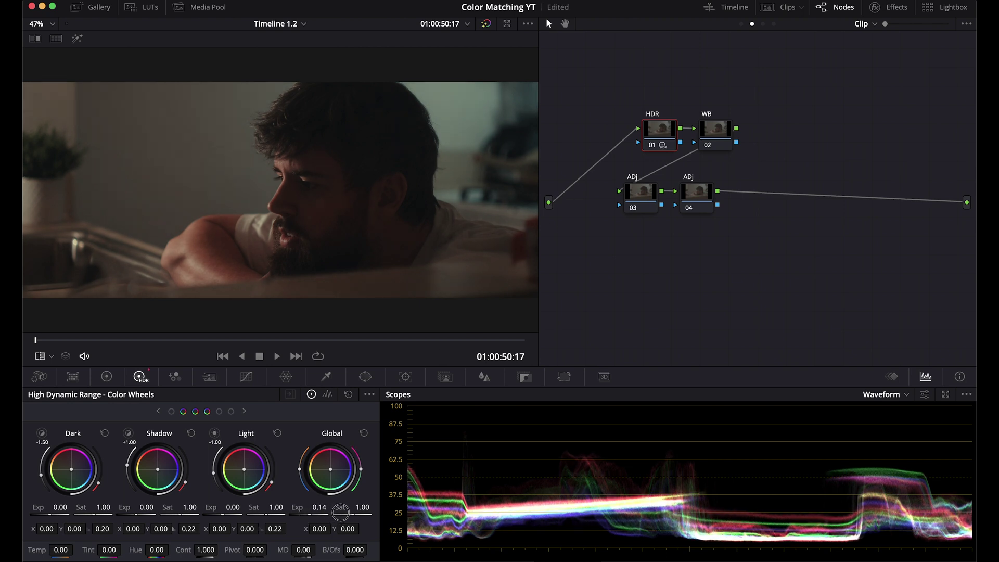
pyautogui.moveTo(208, 550); pyautogui.dragTo(223, 542)
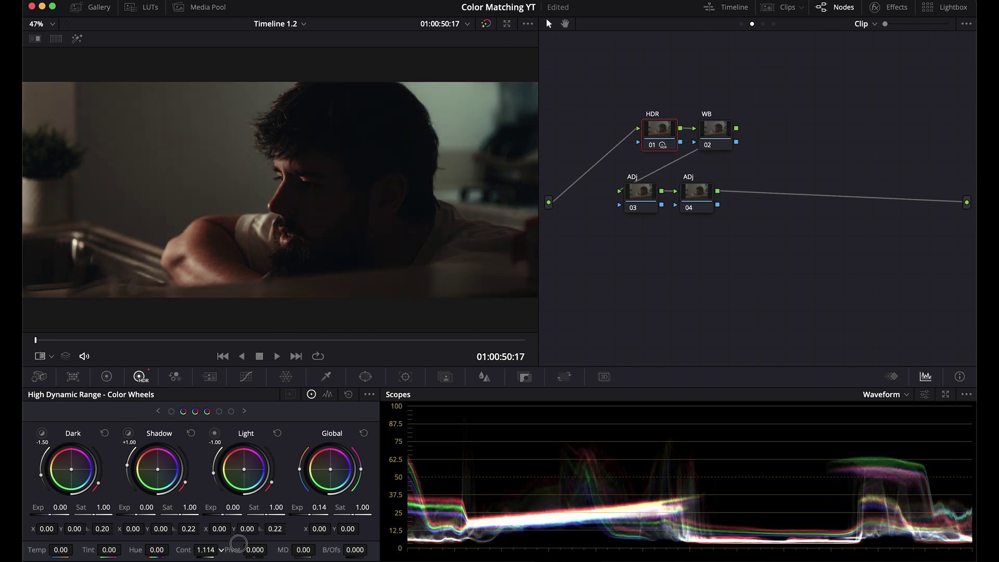
pyautogui.moveTo(223, 542); pyautogui.dragTo(218, 542)
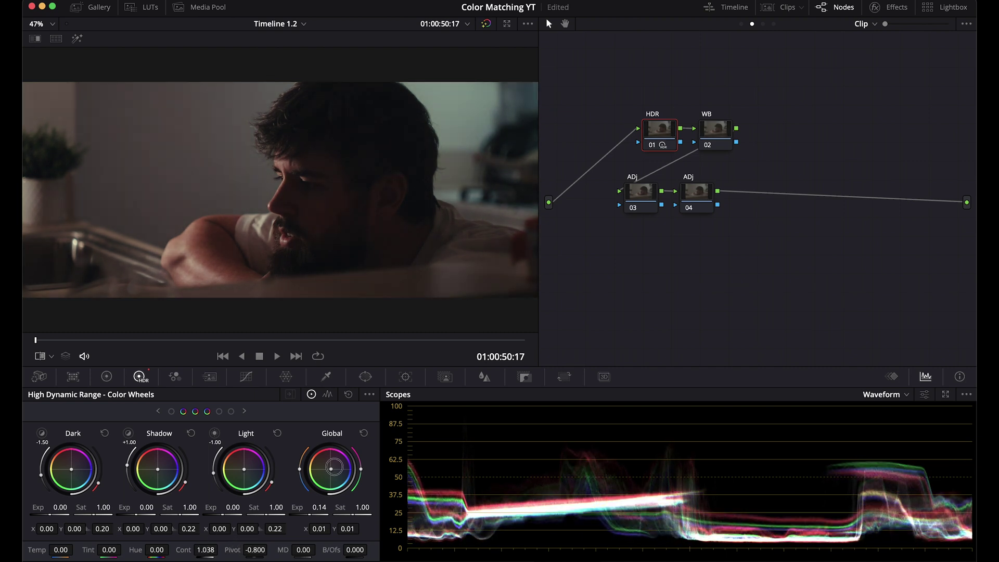
pyautogui.moveTo(332, 468); pyautogui.dragTo(334, 471)
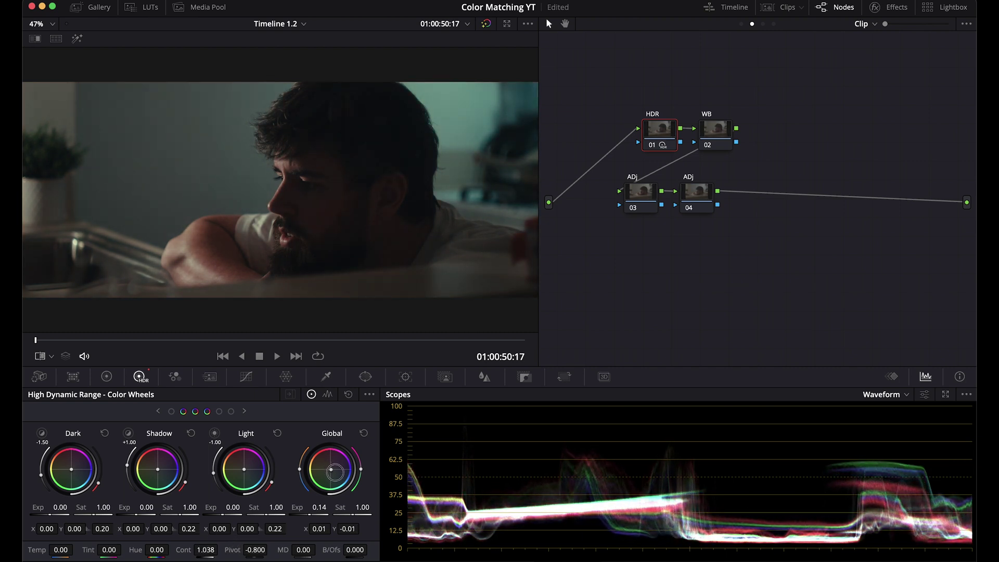
pyautogui.press('super+d')
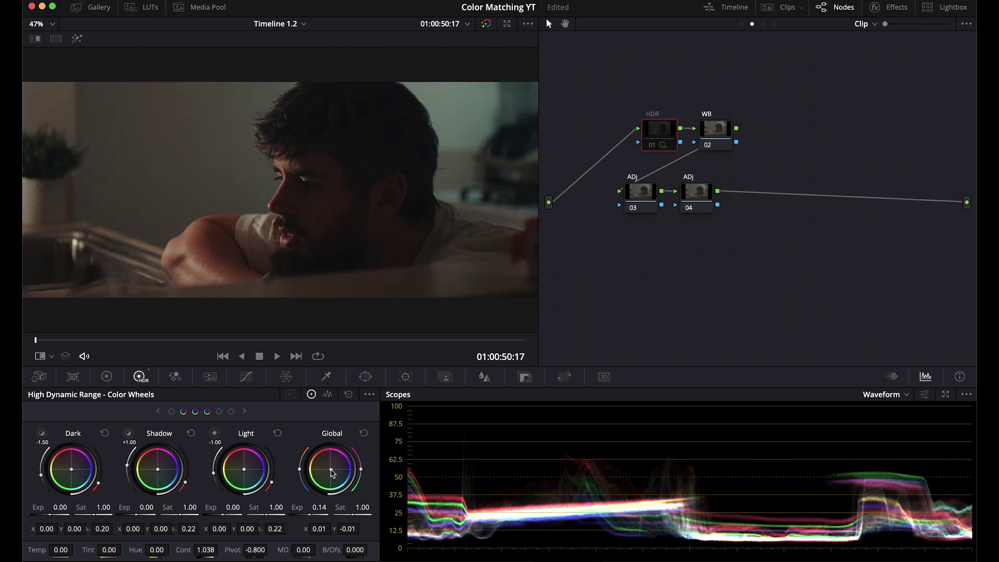
pyautogui.press('super+d')
# Step: Wipe the fifth clip's reference over the sixth clip and paste the fifth clip's HDR node grade onto the sixth clip's HDR node
pyautogui.press('Down')
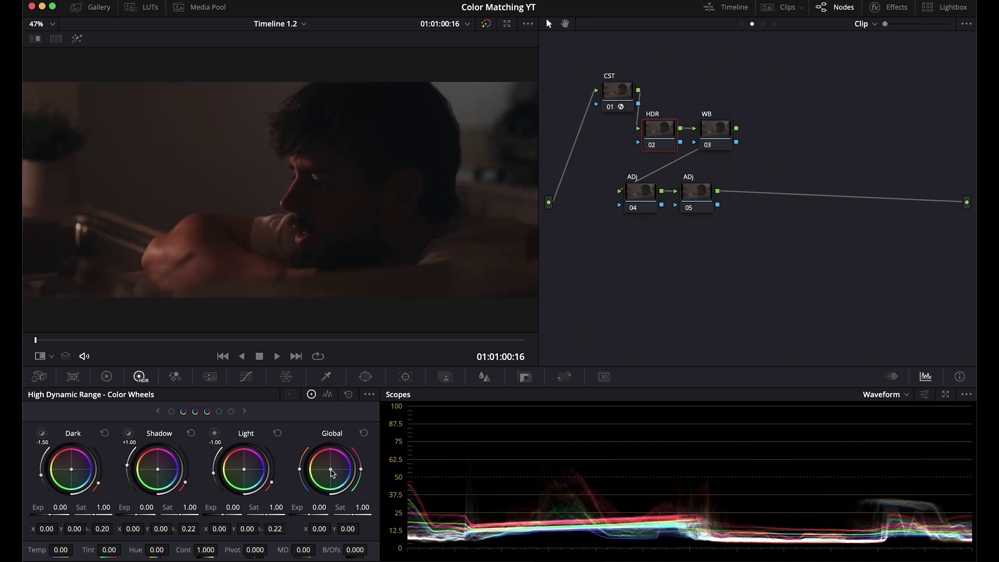
pyautogui.press('super+w')
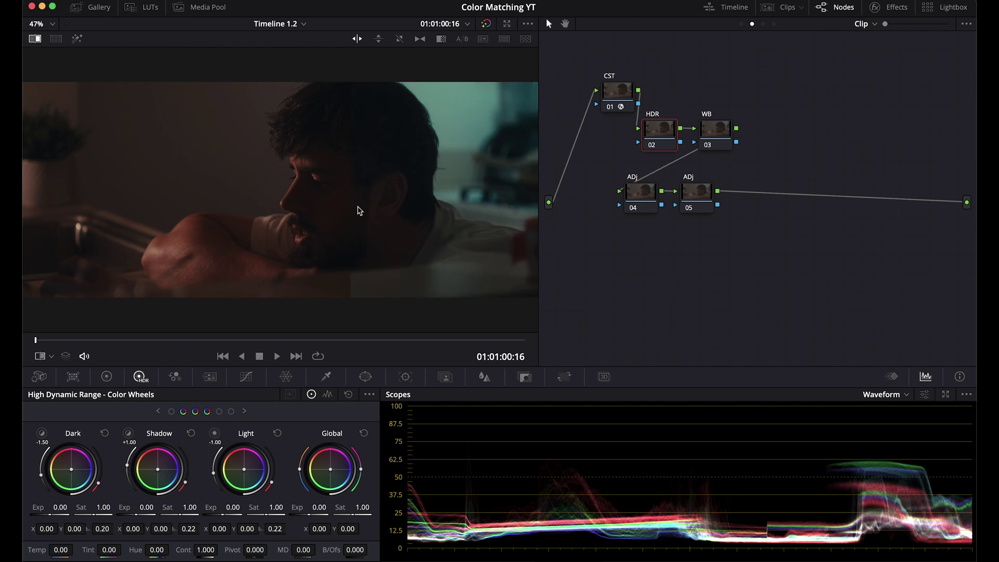
pyautogui.moveTo(337, 207); pyautogui.dragTo(208, 192)
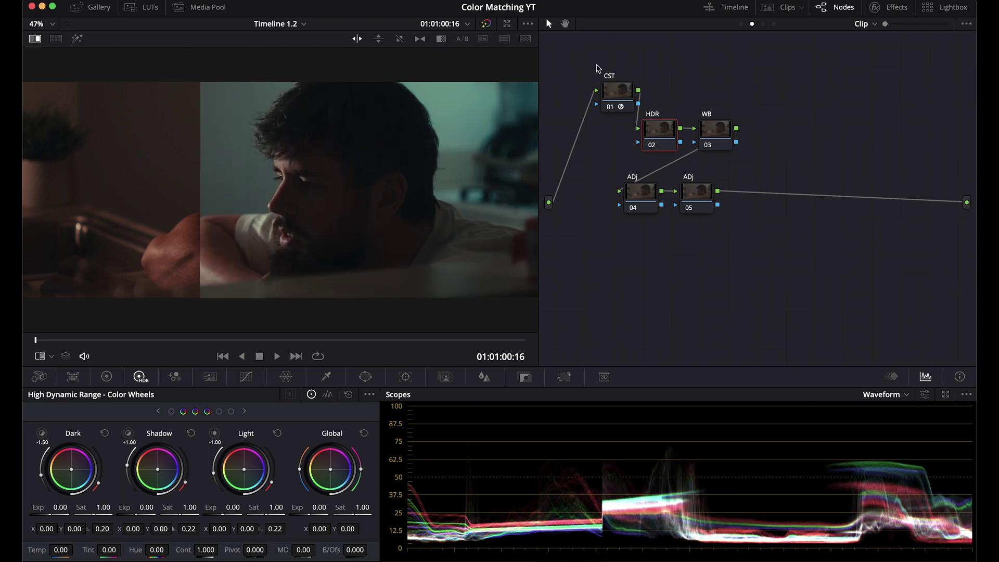
pyautogui.press('Up')
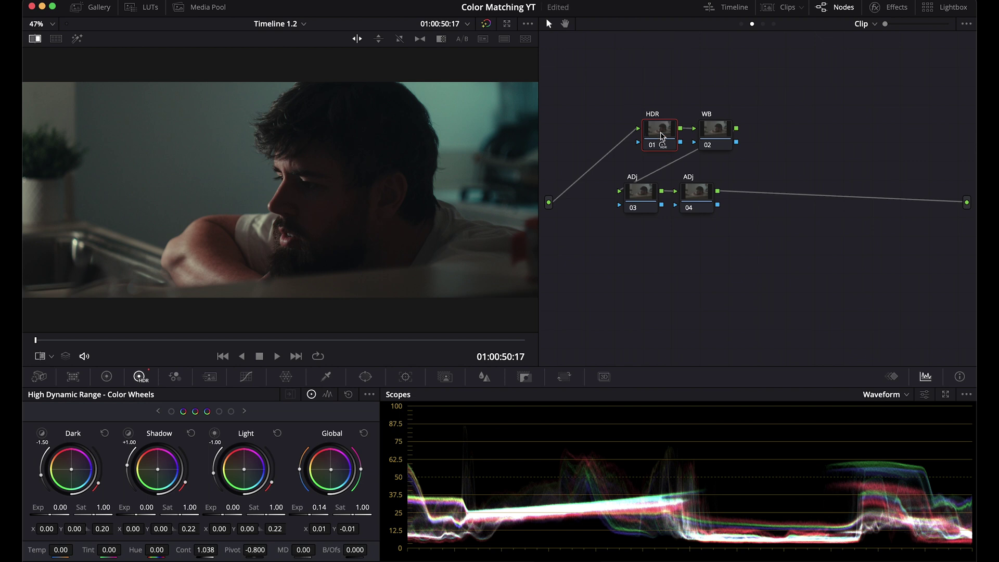
pyautogui.press('Down')
pyautogui.press('super+v')
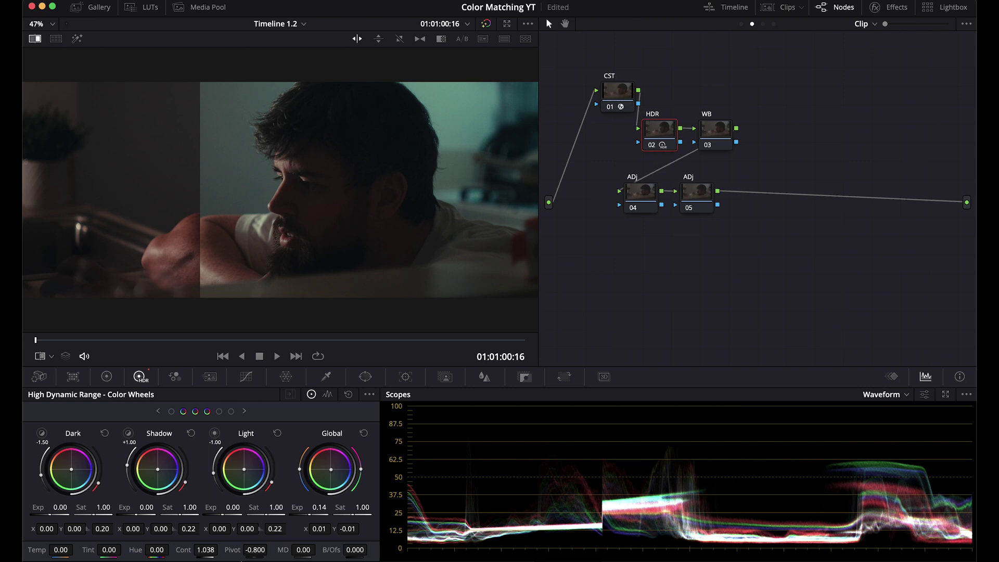
# Step: Match the sixth clip to the reference with HDR Global exposure 0.94, X 0.01 and Y -0.02, and Shadow exposure 0.06
pyautogui.moveTo(317, 507); pyautogui.dragTo(515, 493)
pyautogui.moveTo(330, 468); pyautogui.dragTo(330, 472)
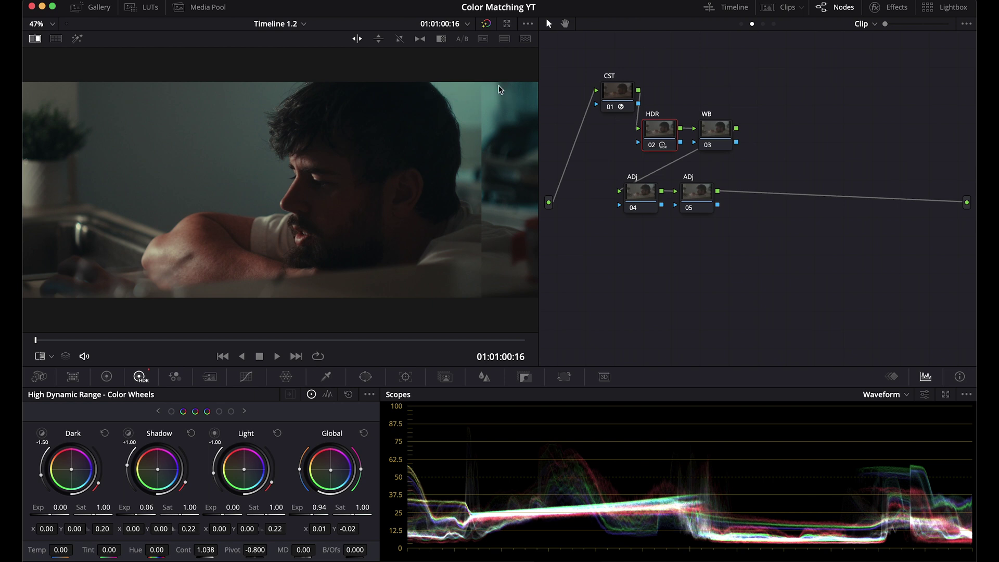
pyautogui.press('super+w')
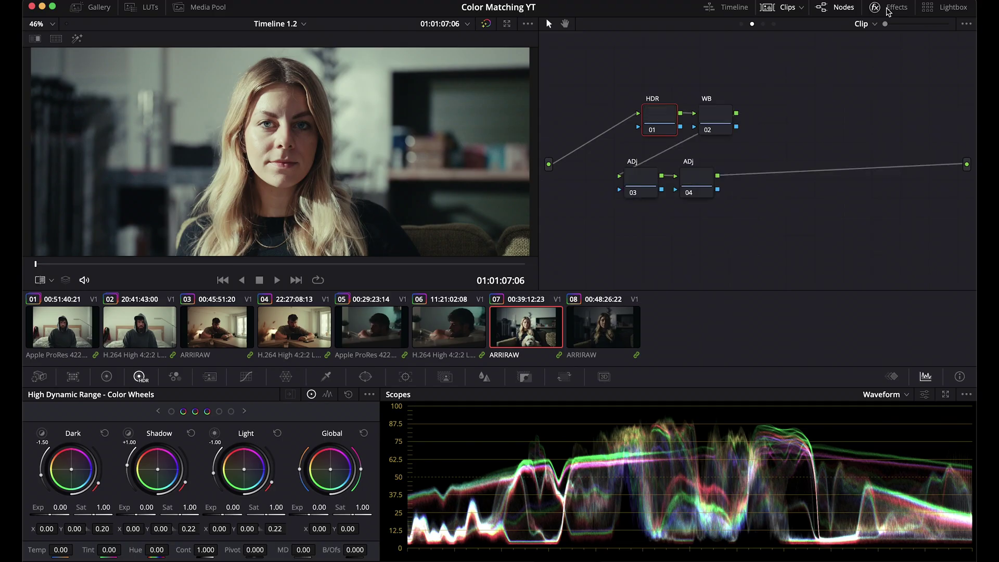
# Step: Paste the CST, HDR, WB and ADj node tree onto the eighth clip
pyautogui.press('Down')
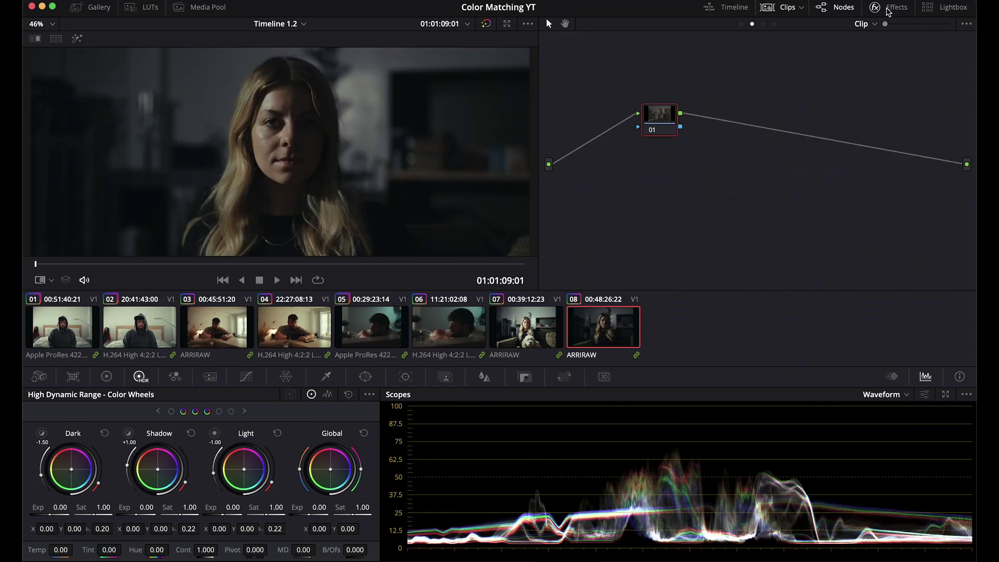
pyautogui.hotkey('ctrl', 'v')
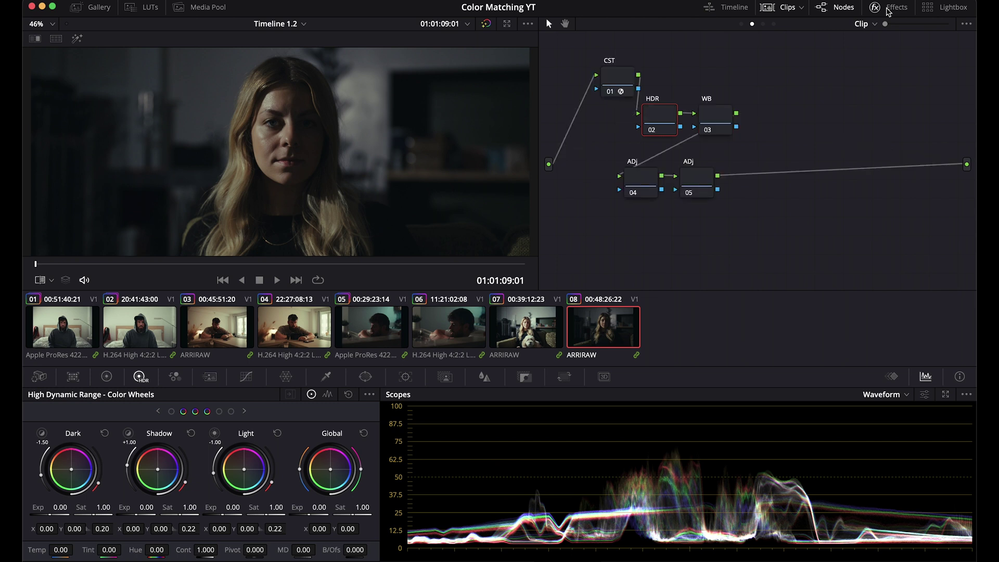
# Step: Set the eighth clip's CST node to convert from ARRI Wide Gamut 4 and ARRI LogC4 to ARRI Wide Gamut 3 and ARRI LogC3
pyautogui.click(620, 78)
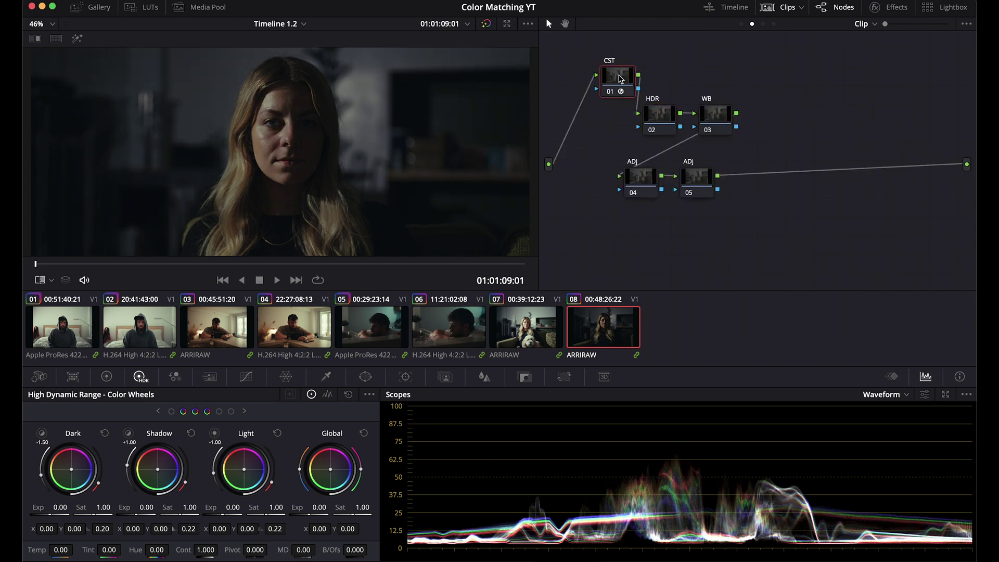
pyautogui.moveTo(618, 85); pyautogui.dragTo(599, 85)
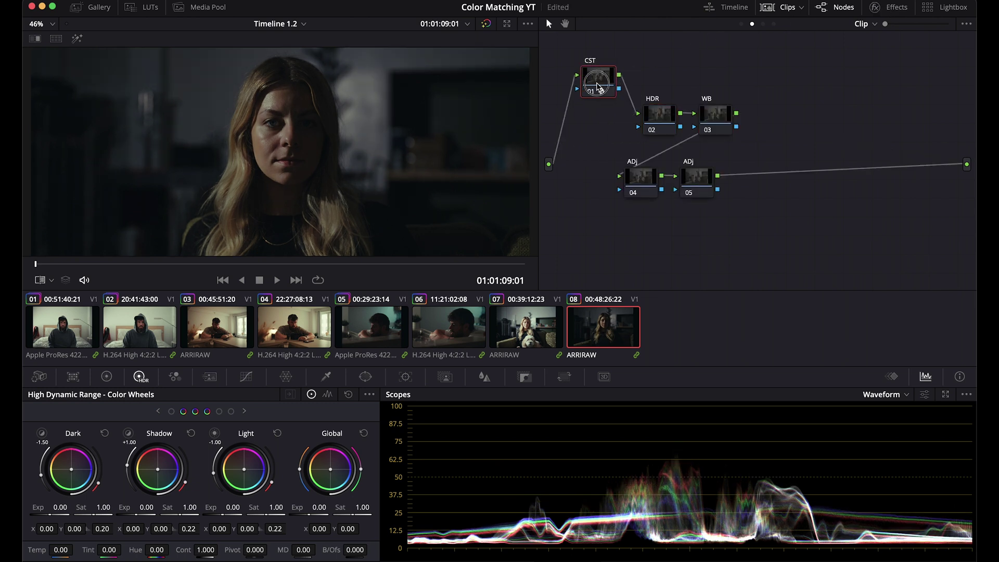
pyautogui.click(884, 7)
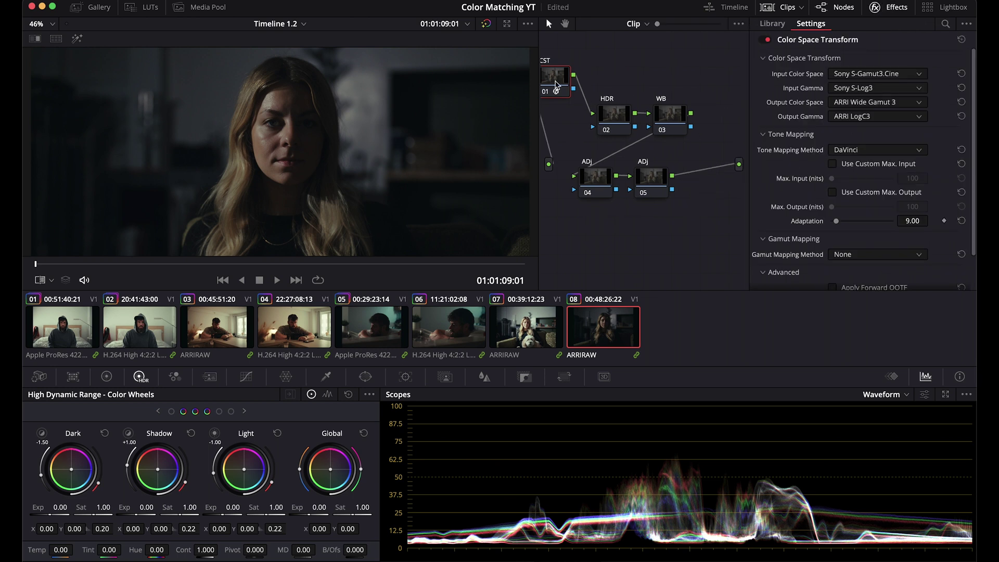
pyautogui.click(885, 73)
pyautogui.click(880, 168)
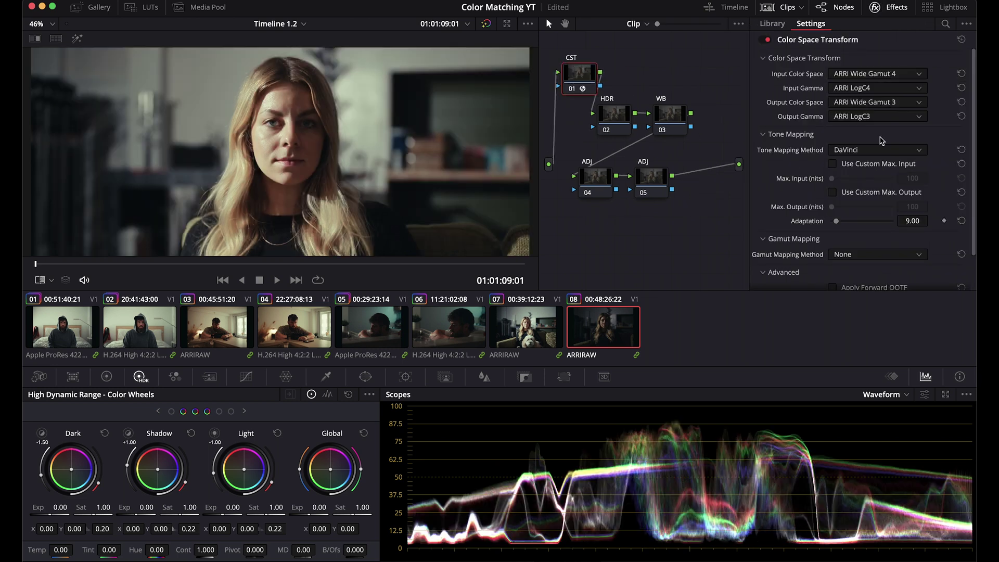
pyautogui.click(891, 104)
pyautogui.click(890, 156)
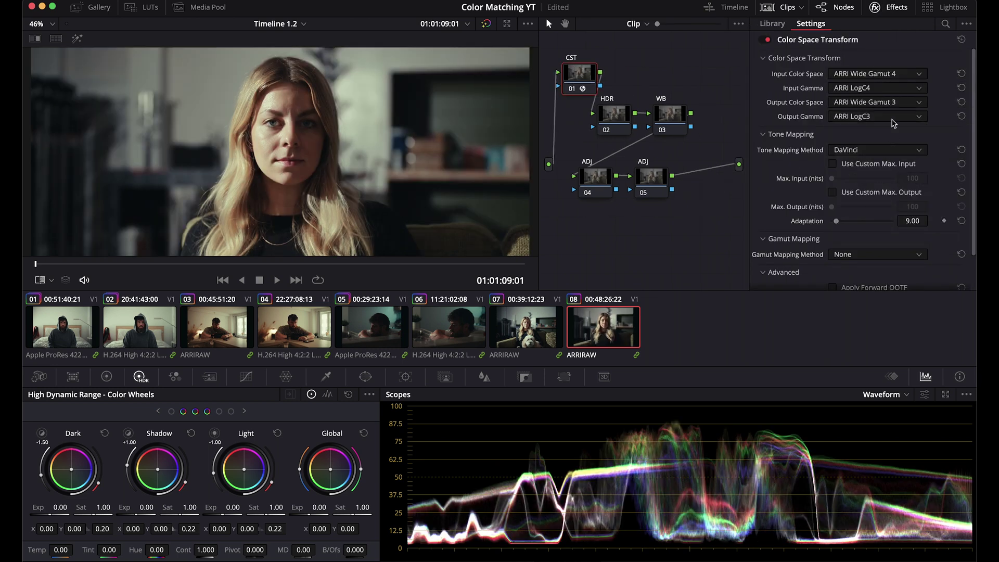
pyautogui.click(891, 116)
pyautogui.click(883, 179)
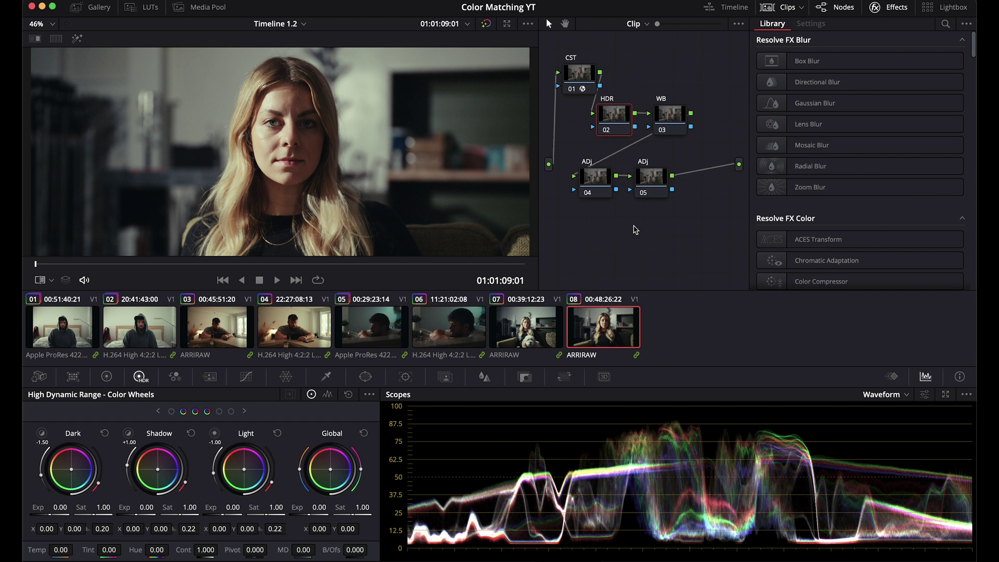
# Step: Match the seventh clip to the eighth clip's wiped reference with HDR Global exposure -0.45 and X -0.01, comparing both clips
pyautogui.moveTo(466, 111); pyautogui.dragTo(354, 112)
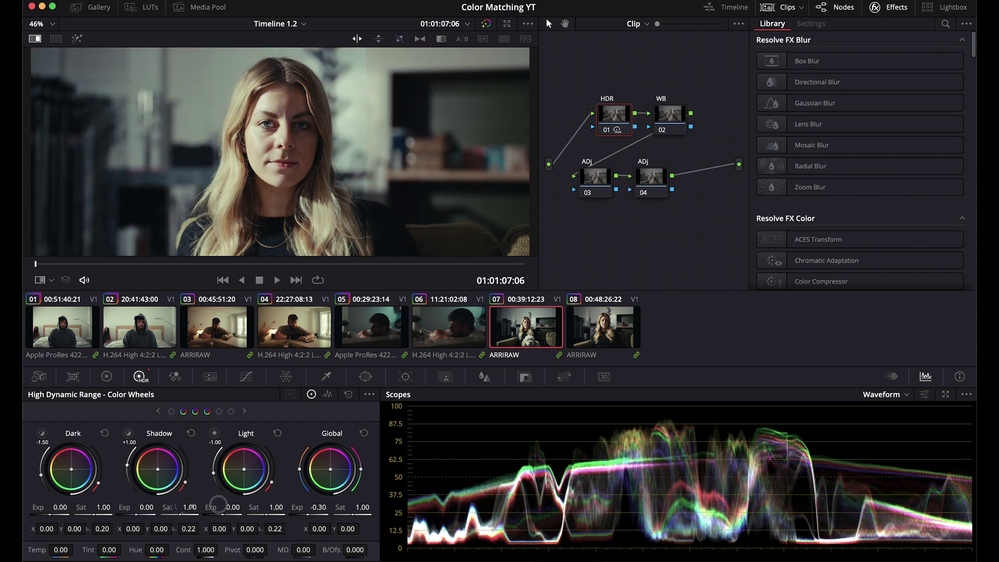
pyautogui.moveTo(219, 504); pyautogui.dragTo(204, 501)
pyautogui.moveTo(331, 470); pyautogui.dragTo(330, 470)
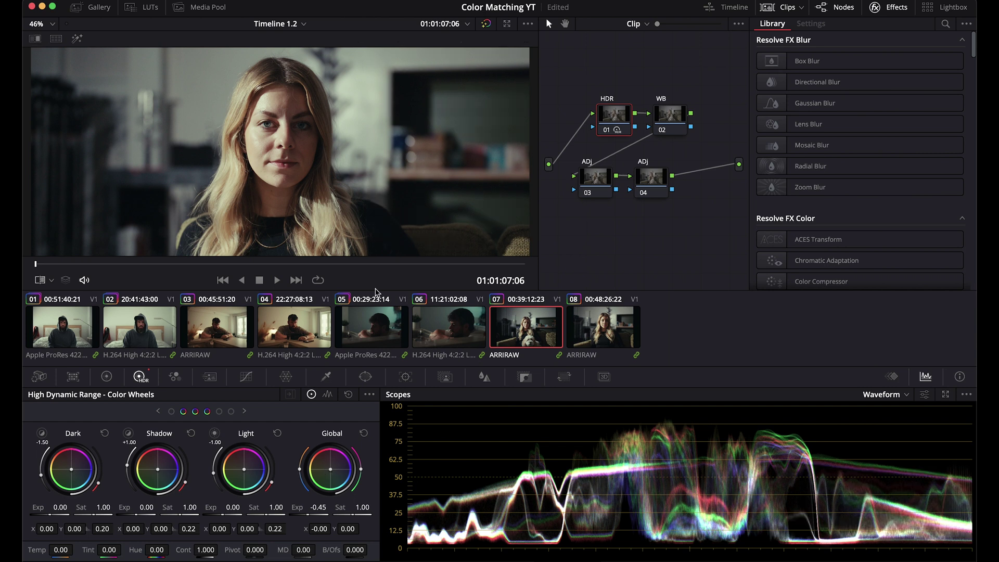
pyautogui.press('Down')
pyautogui.press('Up')
pyautogui.press('super+w')
pyautogui.press('super+w')
pyautogui.moveTo(330, 471); pyautogui.dragTo(330, 470)
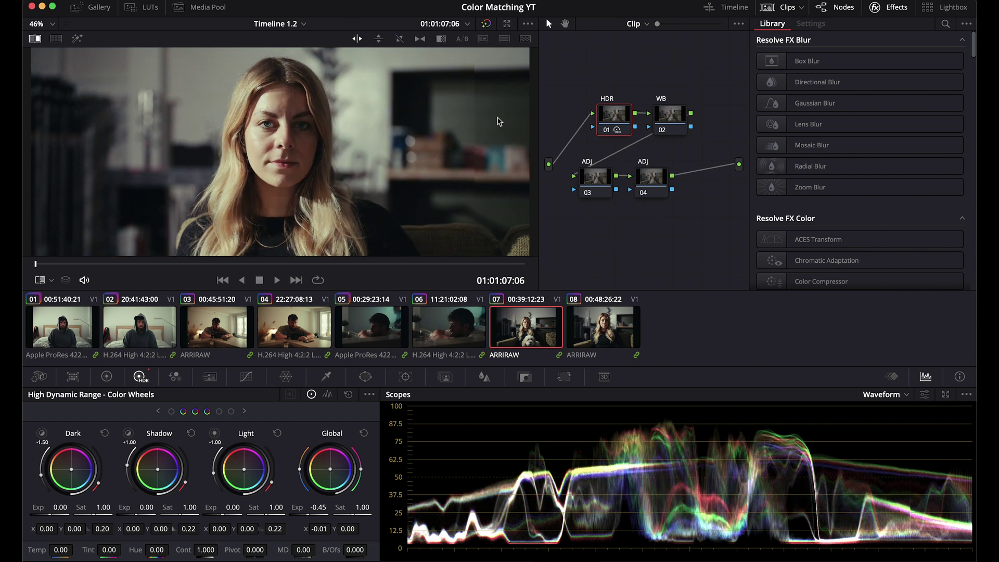
# Step: Sweep the reference wipe across the seventh clip to check the match, fine-tune its HDR Global grade, and compare with the eighth clip
pyautogui.moveTo(415, 104); pyautogui.dragTo(492, 87)
pyautogui.moveTo(300, 126); pyautogui.dragTo(486, 116)
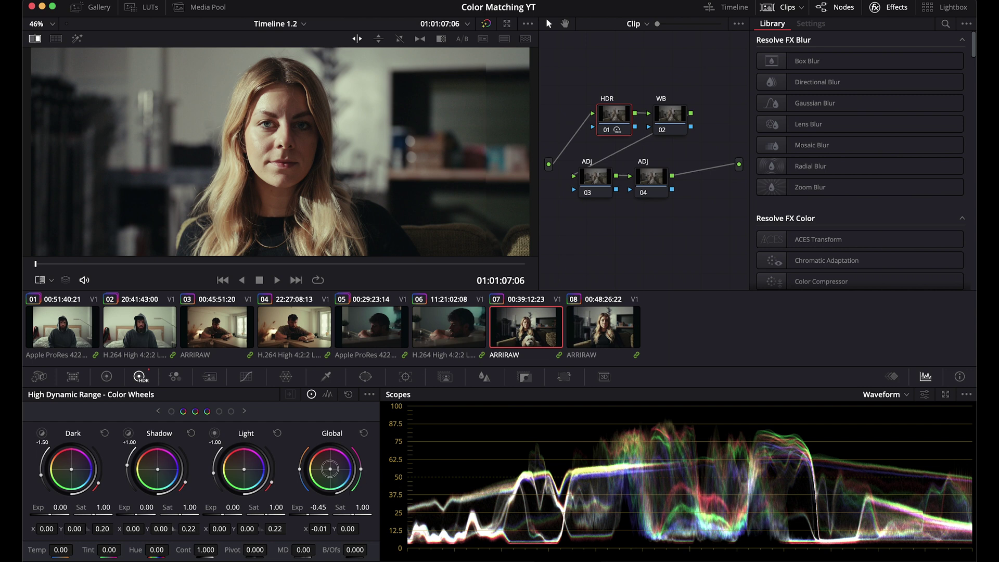
pyautogui.moveTo(303, 514); pyautogui.dragTo(293, 516)
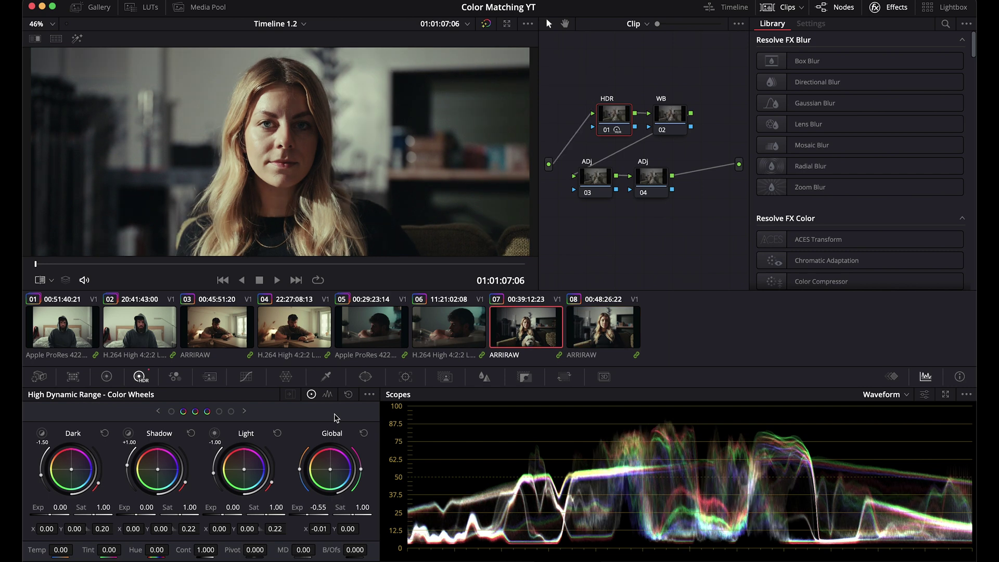
pyautogui.press('Down')
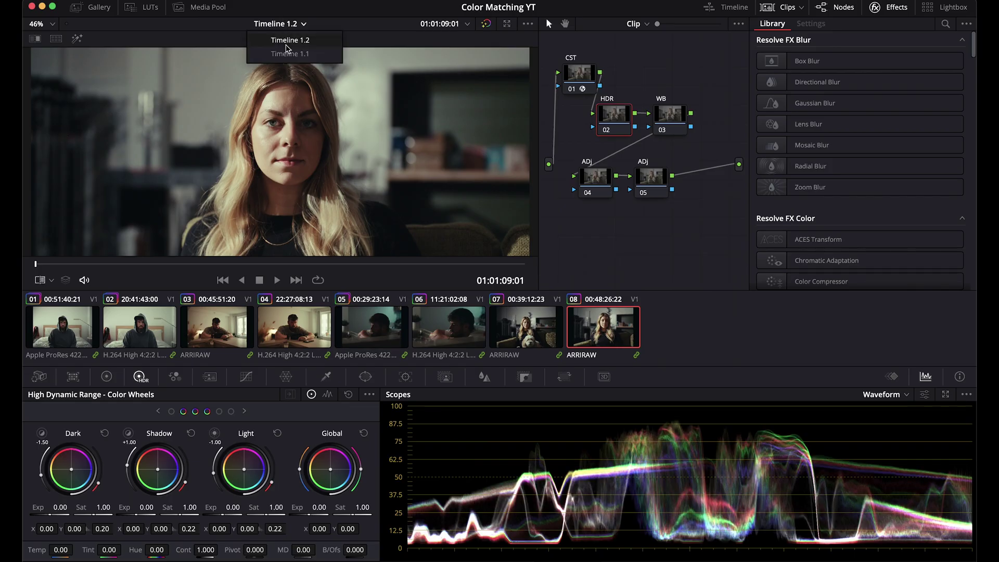
# Step: Switch from Timeline 1.2 to Timeline 1.1
pyautogui.click(286, 53)
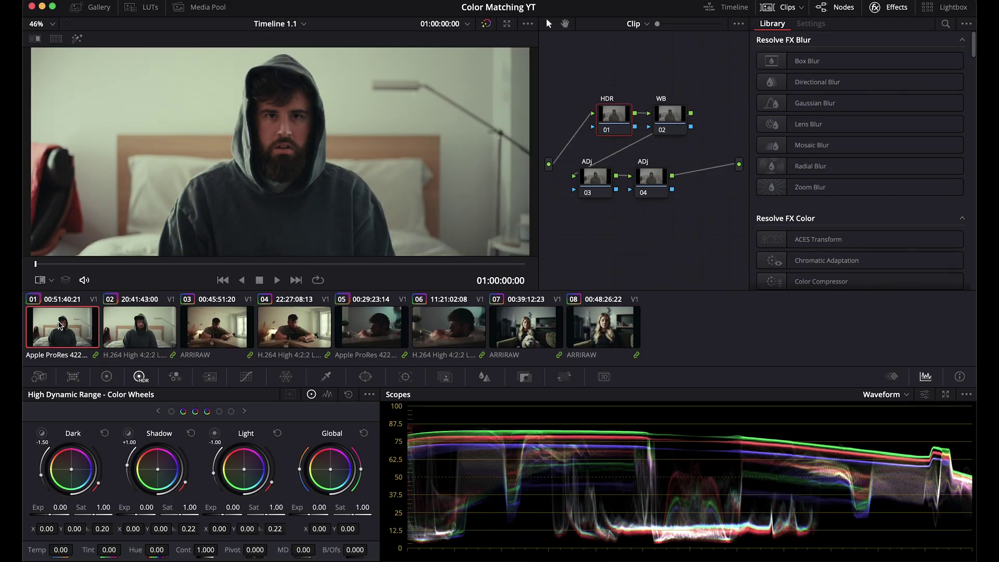